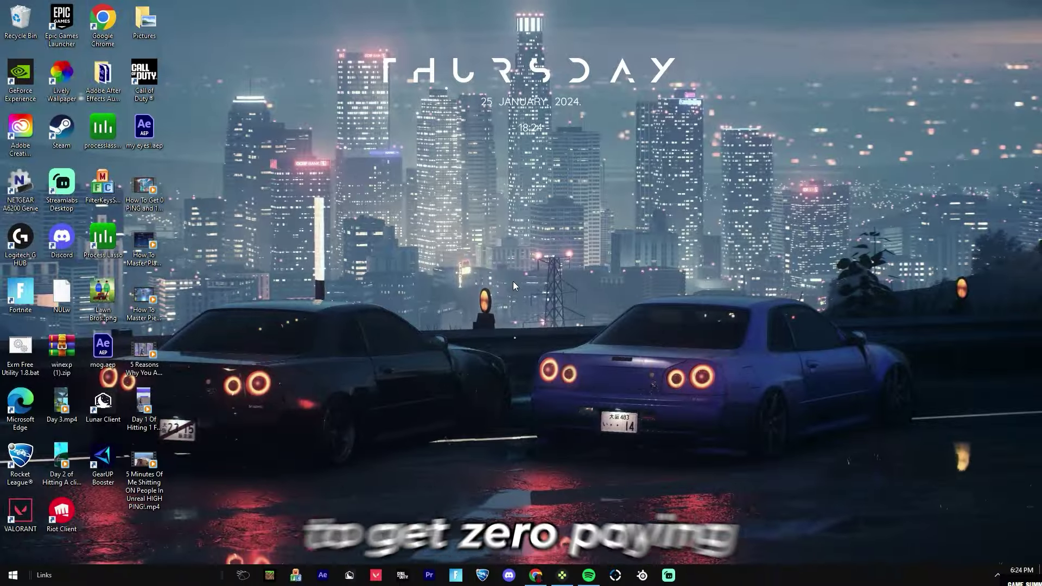
- Launch NVIDIA Control Panel from the desktop right-click menu
right_click(514, 281)
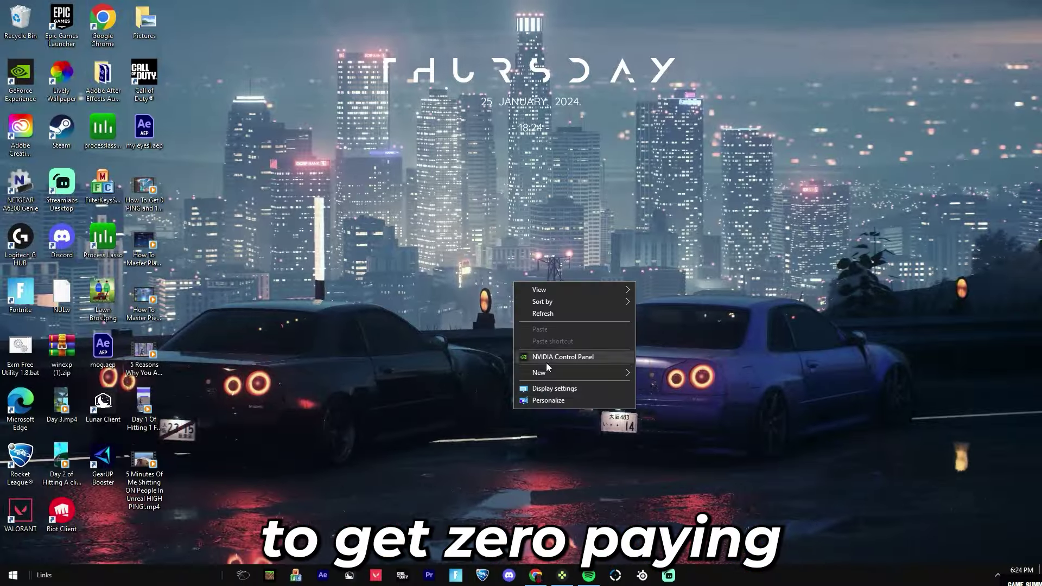
right_click(453, 325)
right_click(508, 264)
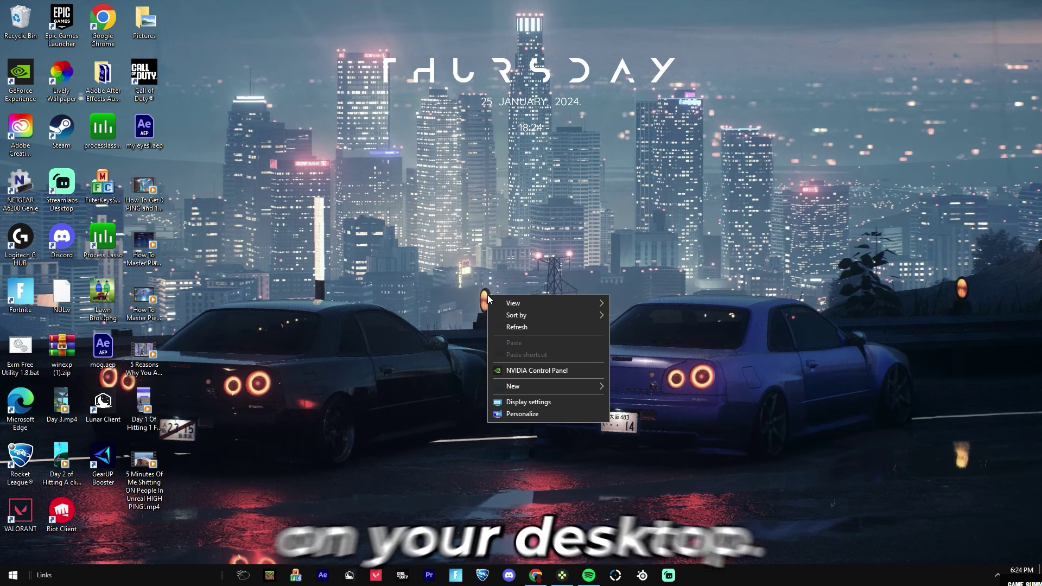
left_click(545, 370)
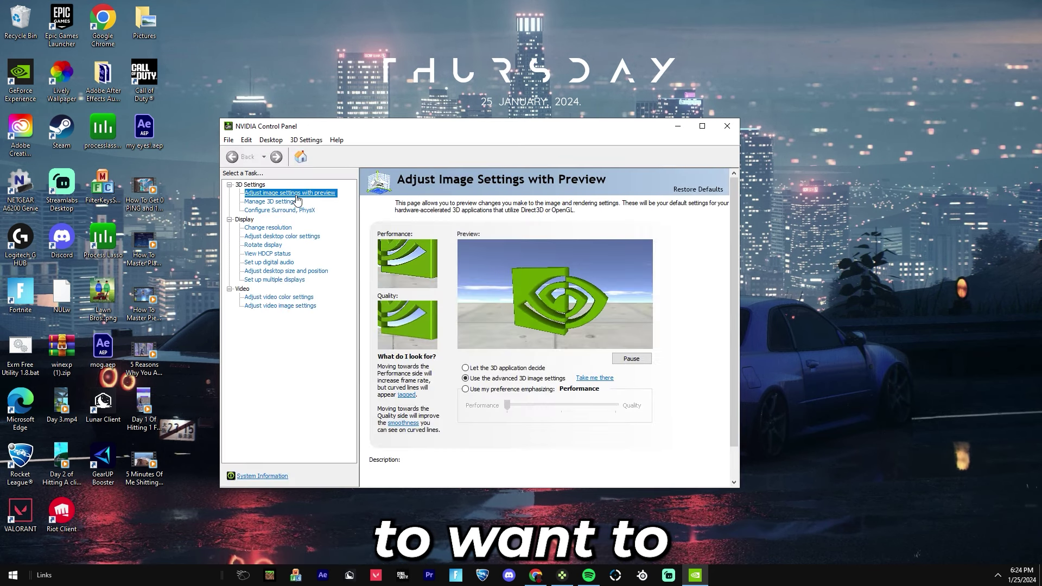
- Set Low Latency Mode to Ultra in the Manage 3D settings global settings
left_click(277, 202)
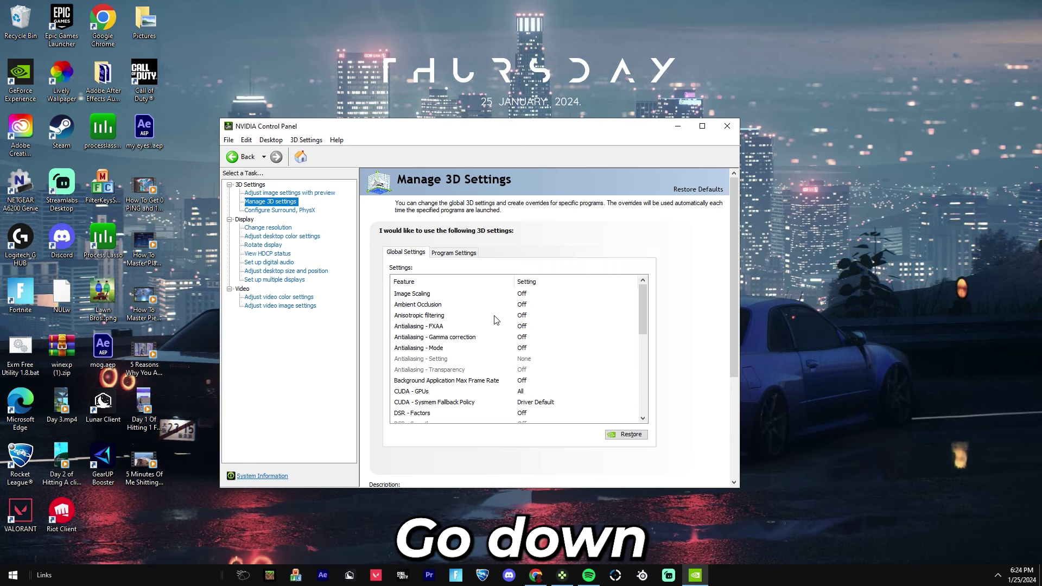
scroll(497, 322, "down", 2)
left_click(436, 369)
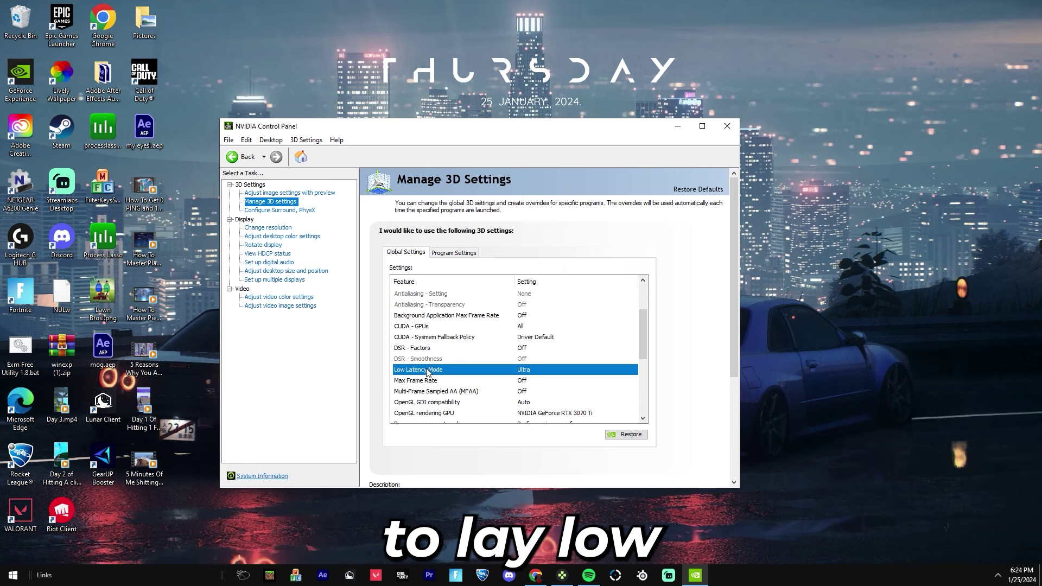
left_click(529, 370)
left_click(529, 369)
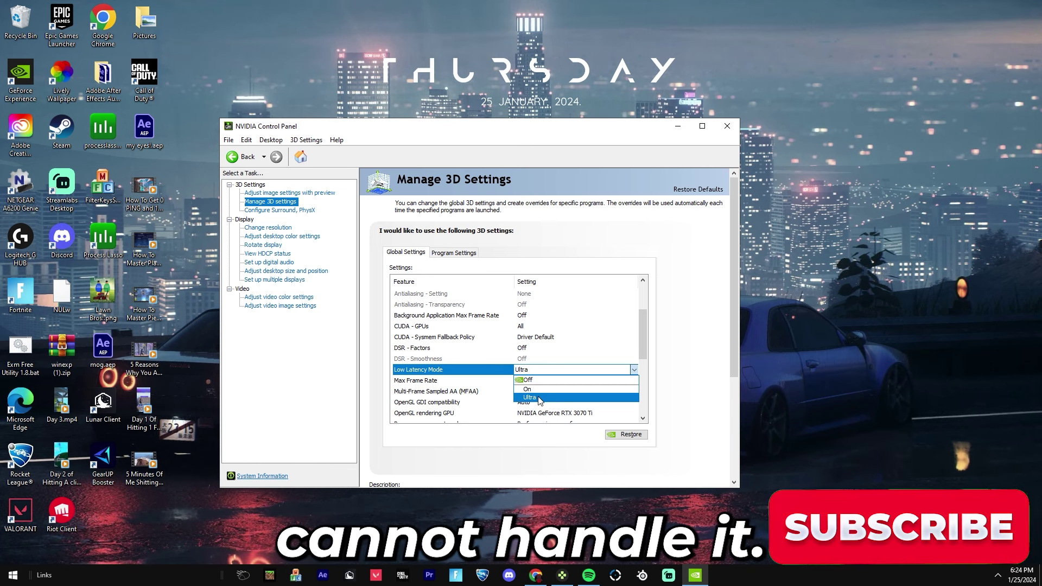
left_click(529, 397)
left_click(692, 421)
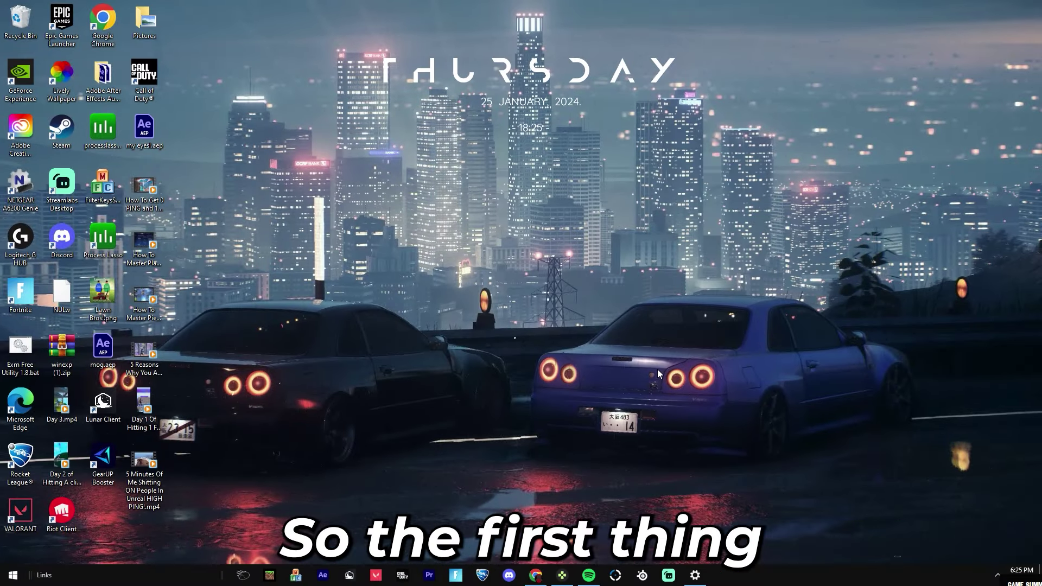
- Go to Settings > System > Display > Graphics settings
mouse_move(546, 581)
key("super")
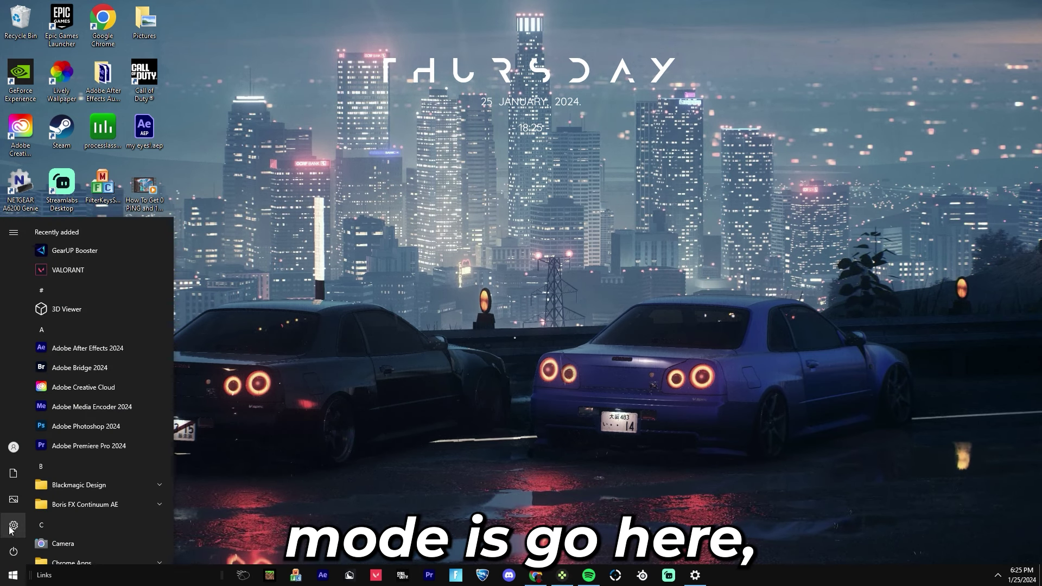
left_click(692, 578)
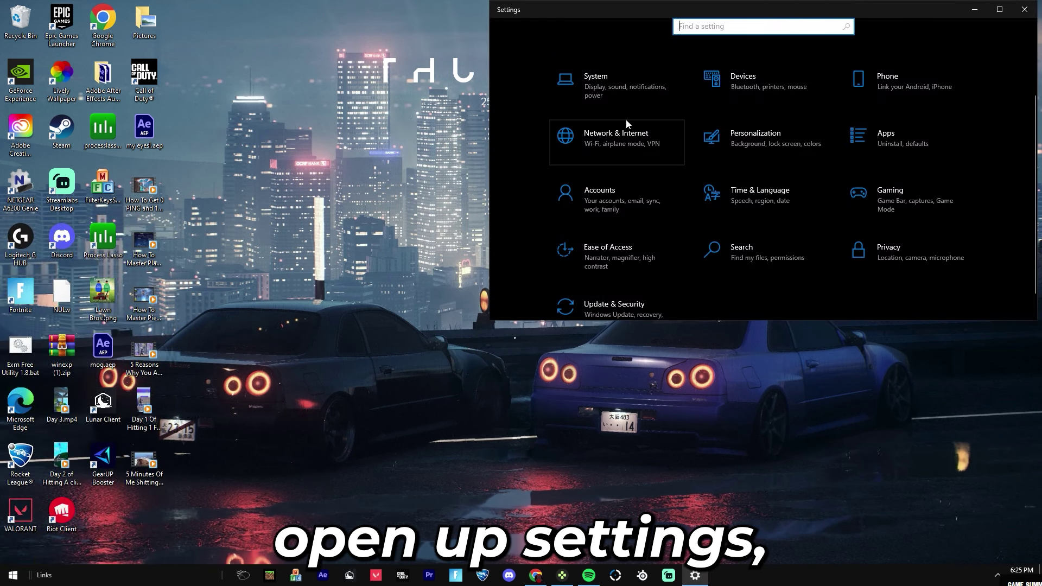
left_click(622, 87)
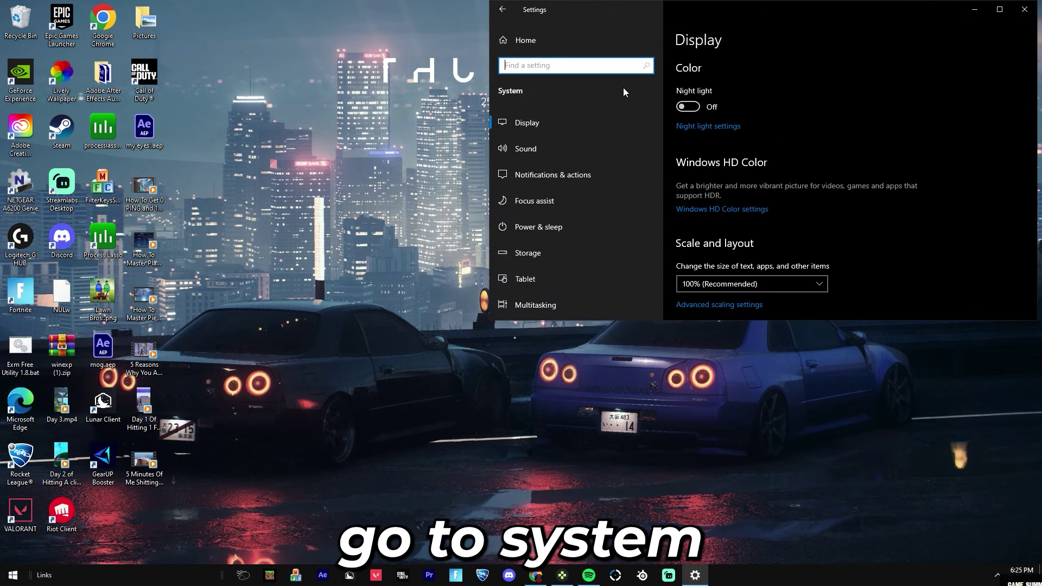
scroll(748, 164, "down", 2)
scroll(748, 179, "down", 5)
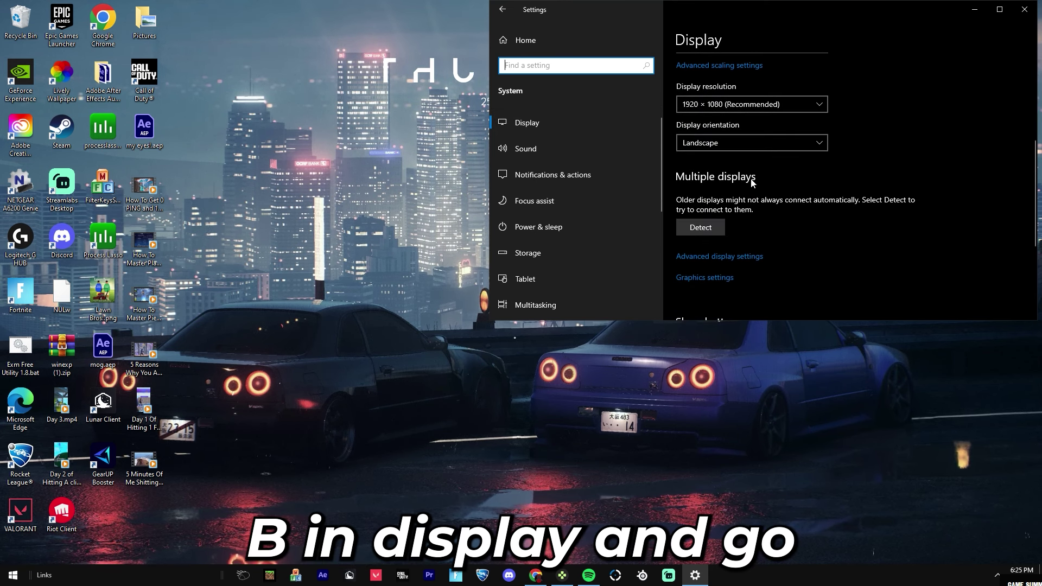
left_click(711, 182)
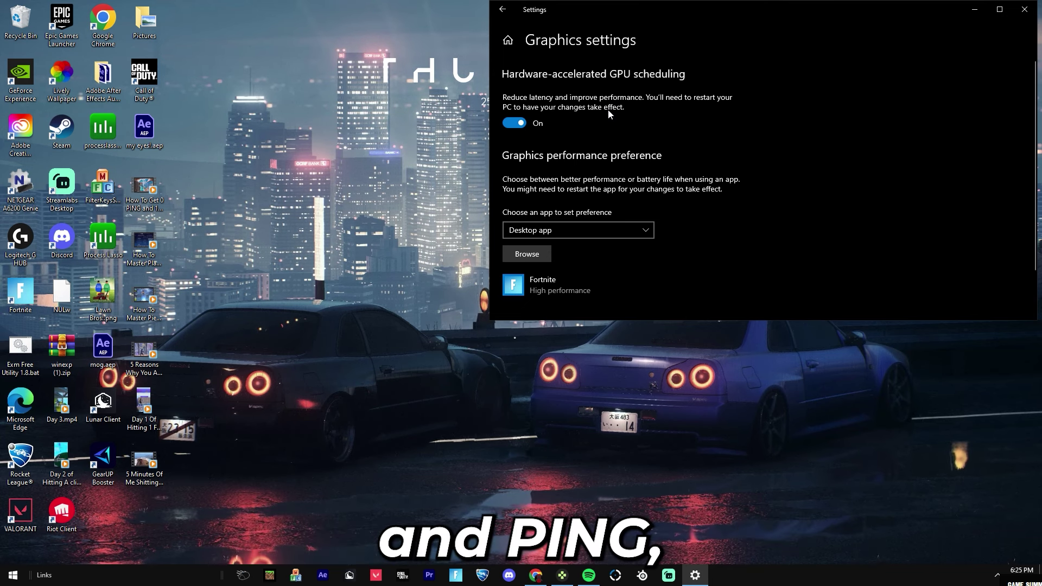
- Remove the existing Fortnite entry from the graphics app preferences
scroll(597, 134, "down", 1)
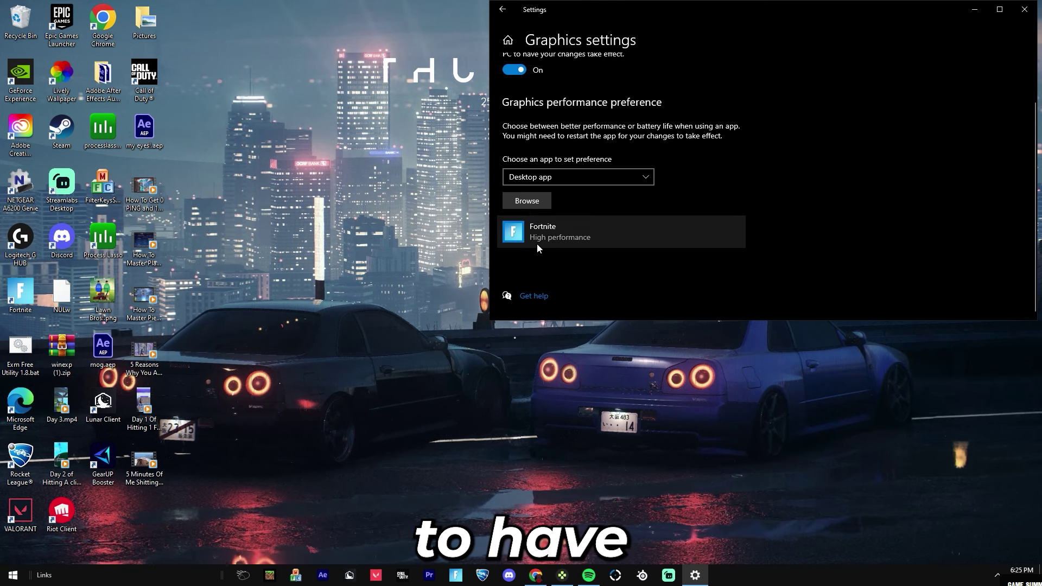
left_click(636, 252)
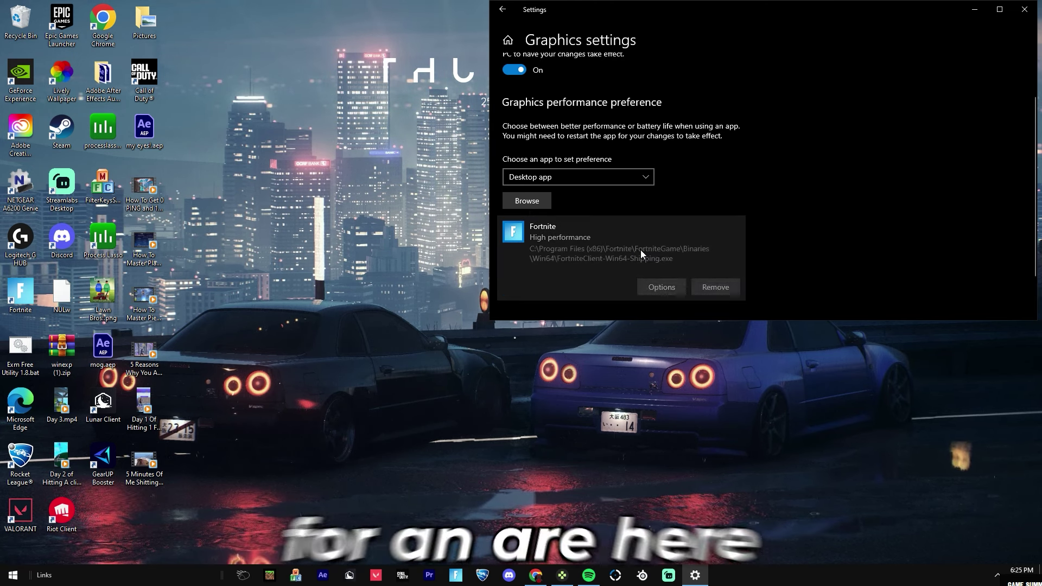
left_click(714, 288)
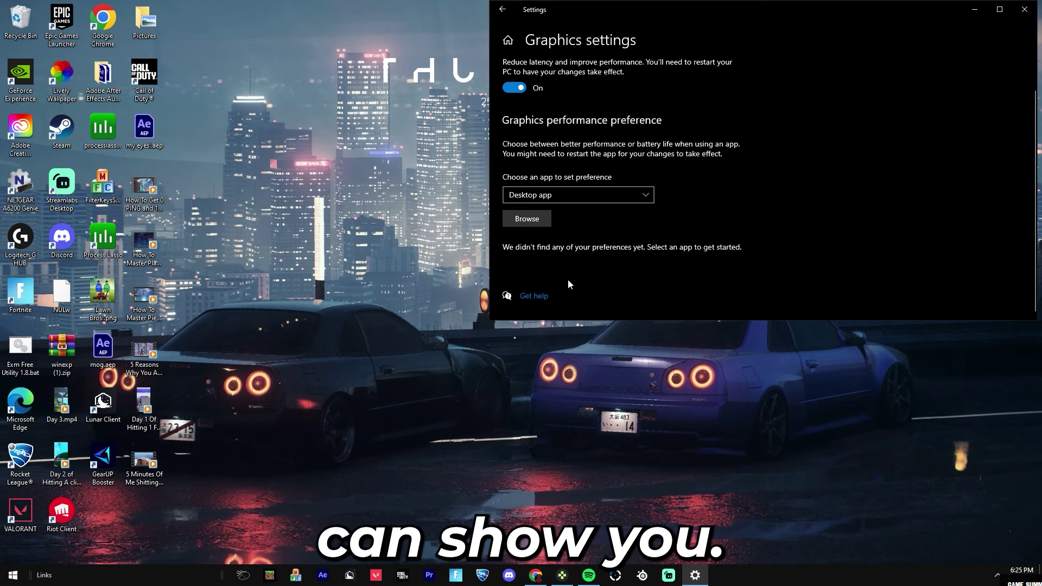
- Add FortniteClient-Win64-Shipping.exe from C:\Program Files (x86)\Fortnite\FortniteGame\Binaries\Win64 to graphics preferences
left_click(535, 220)
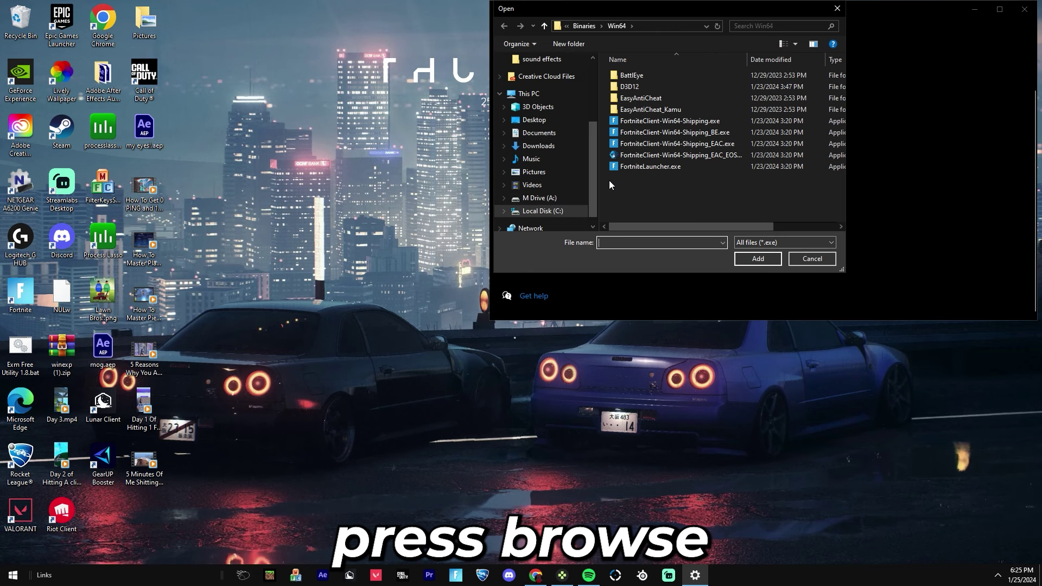
left_click(557, 211)
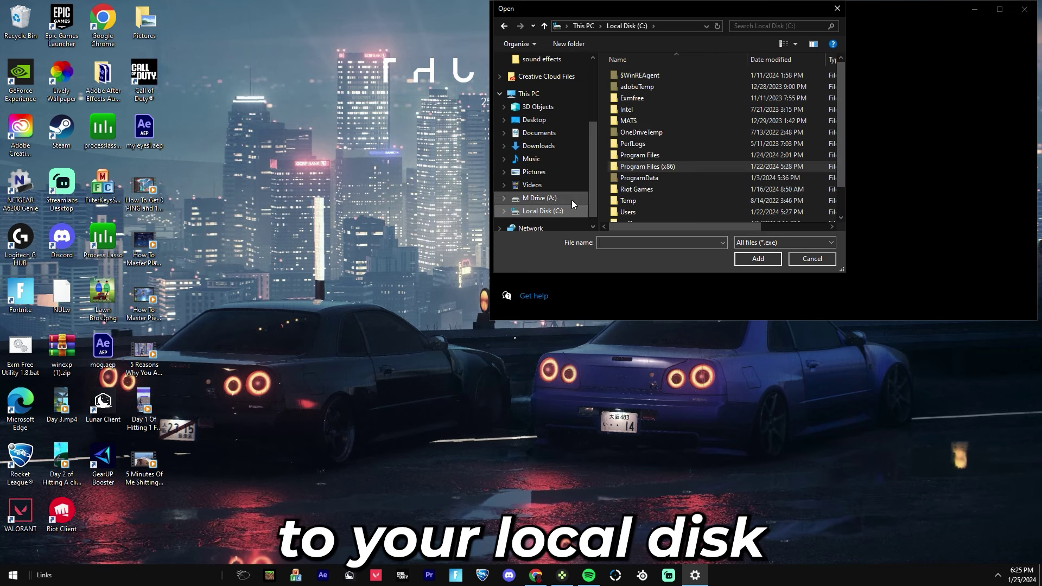
double_click(640, 166)
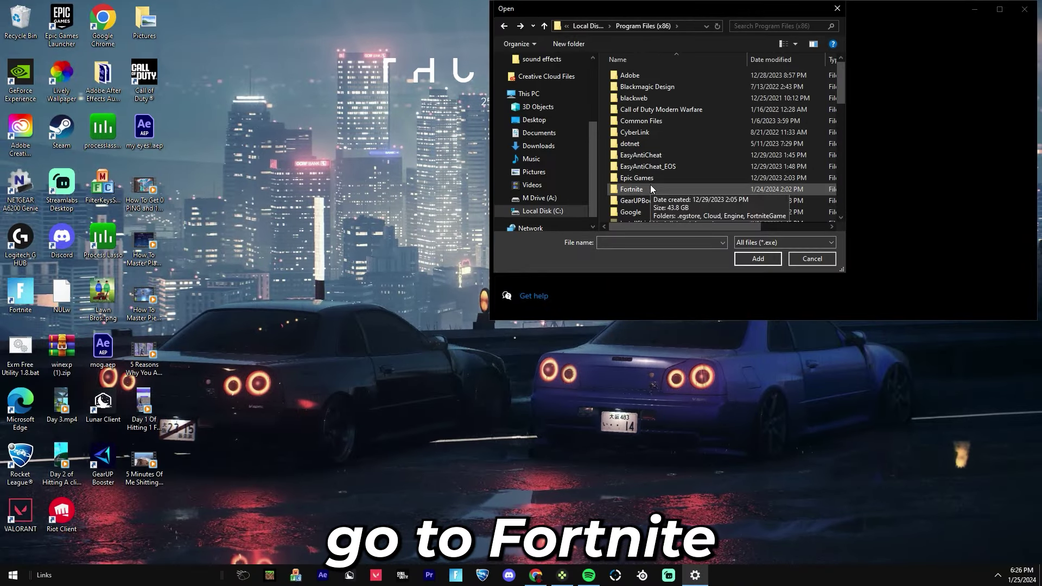
double_click(651, 188)
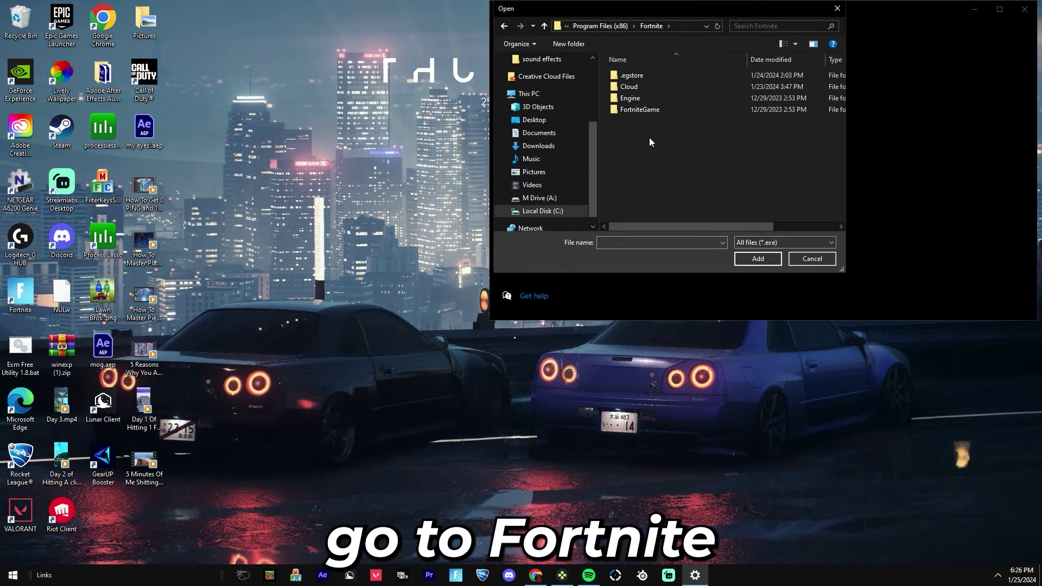
double_click(646, 108)
double_click(639, 73)
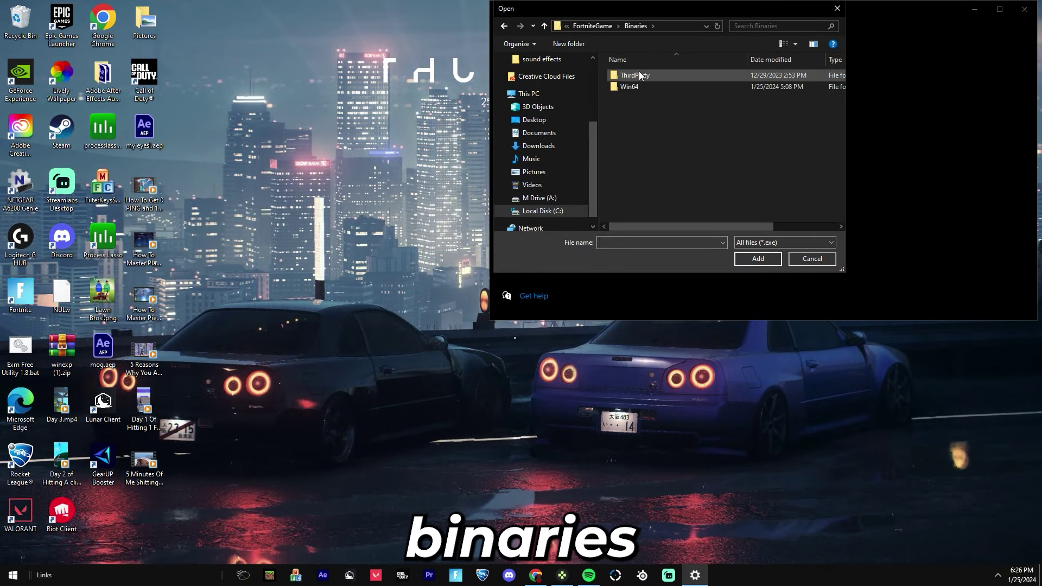
double_click(639, 73)
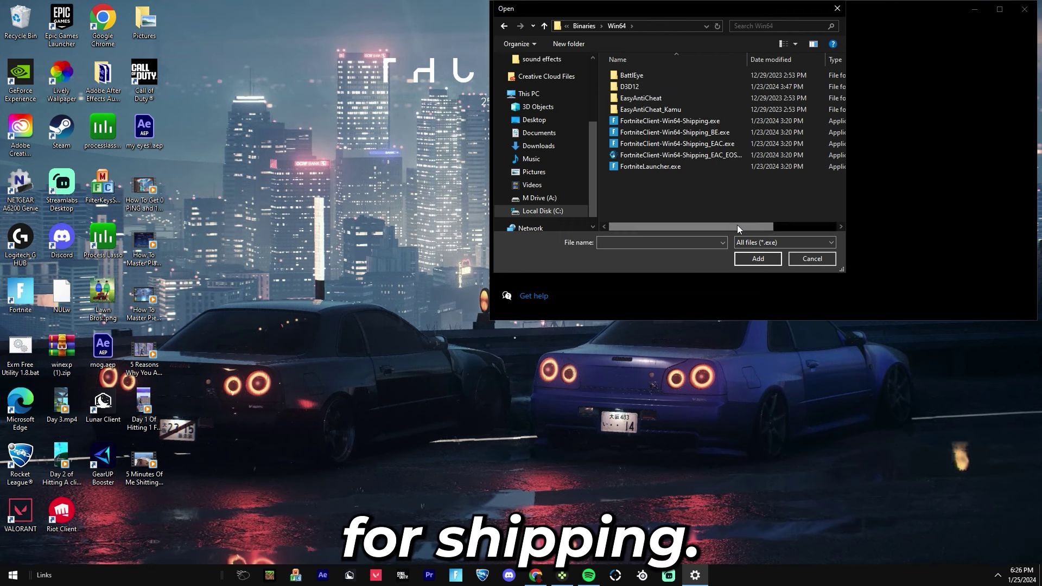
left_click_drag(737, 225, 802, 230)
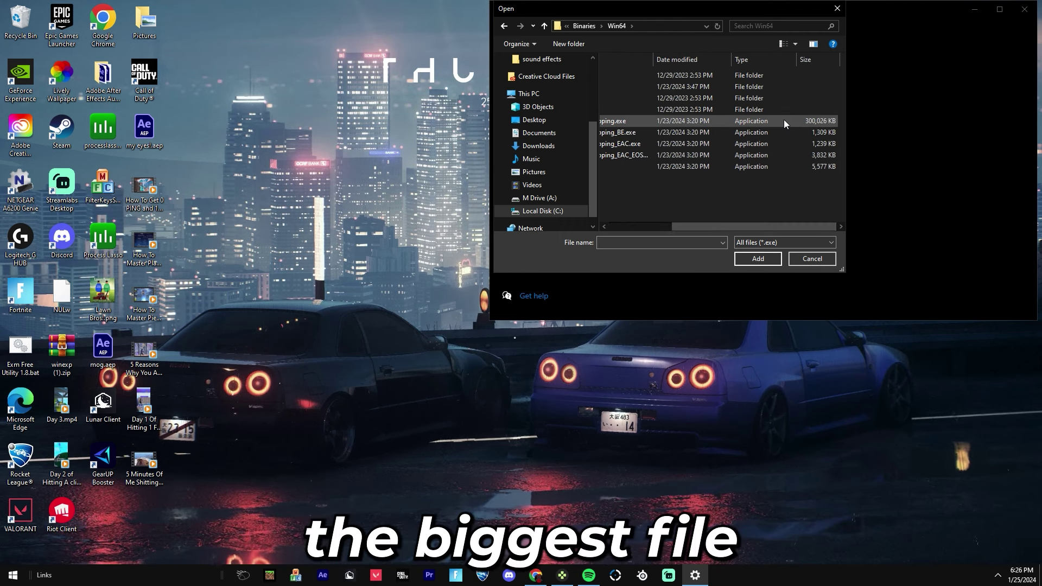
left_click_drag(715, 232, 676, 220)
left_click(662, 119)
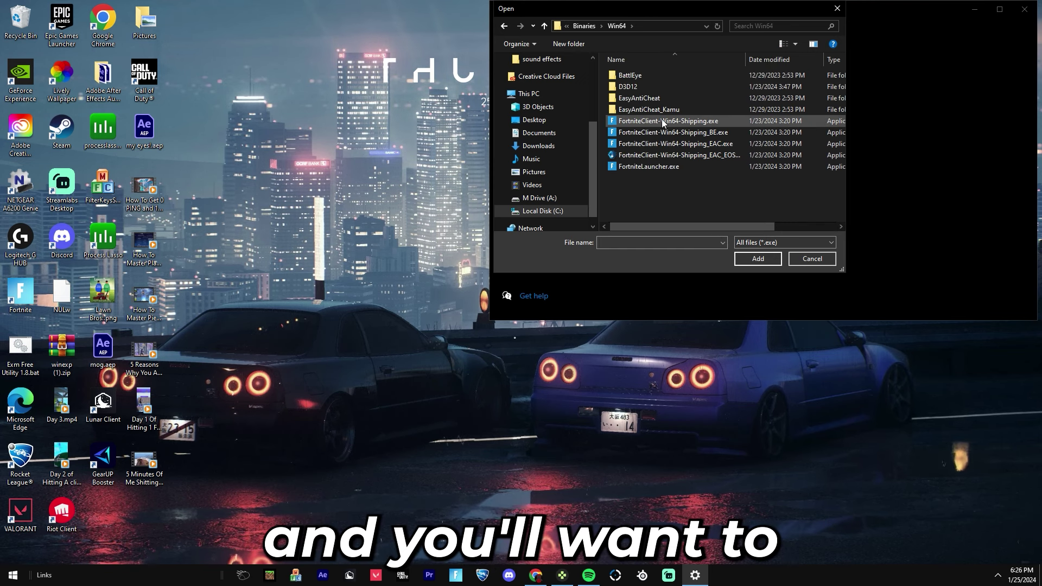
left_click(763, 264)
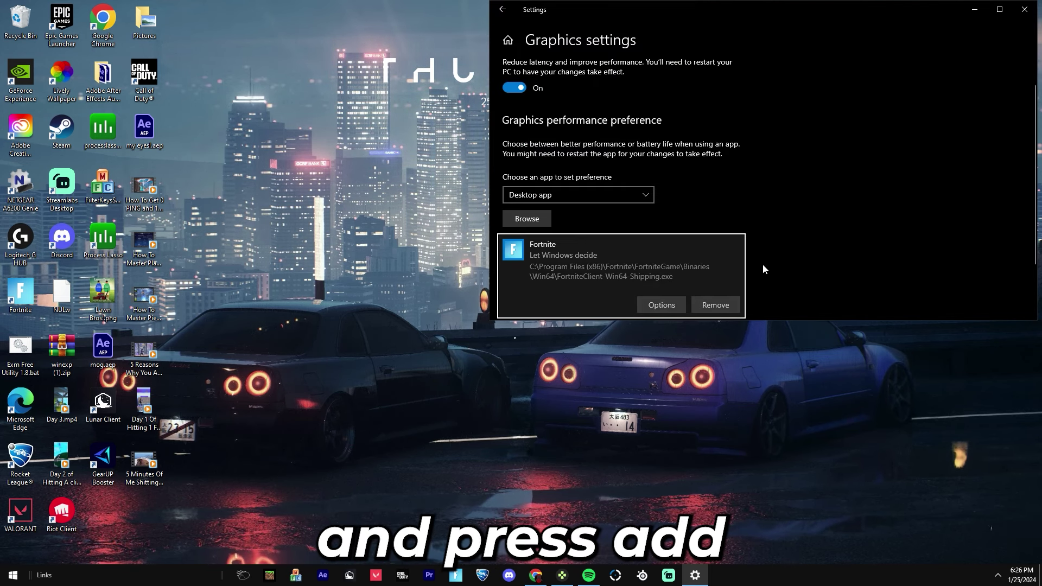
- Set the Fortnite executable's graphics preference to High performance
scroll(755, 227, "down", 1)
left_click(665, 266)
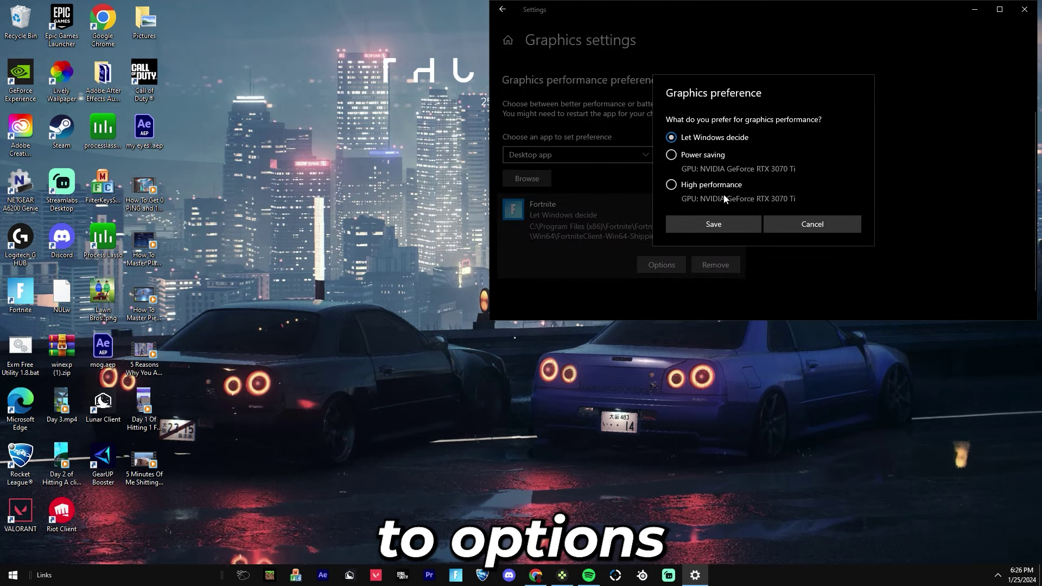
left_click(705, 186)
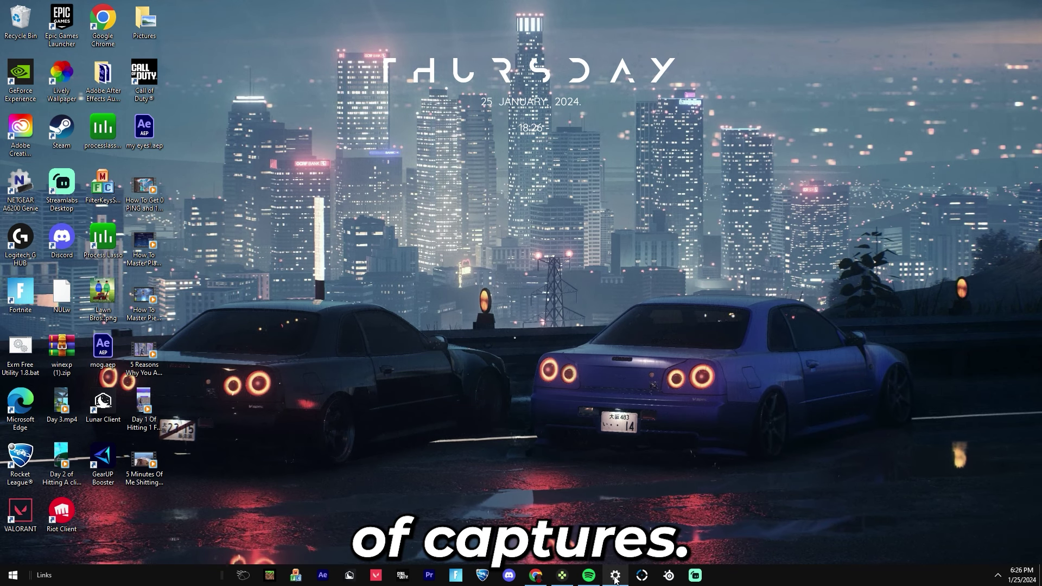
left_click(24, 582)
left_click(624, 575)
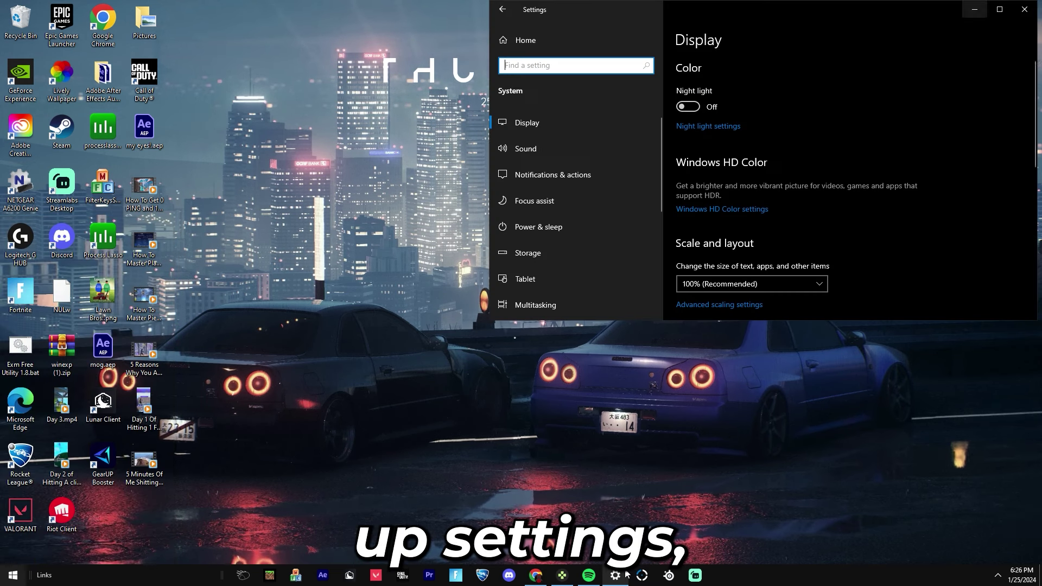
left_click(510, 11)
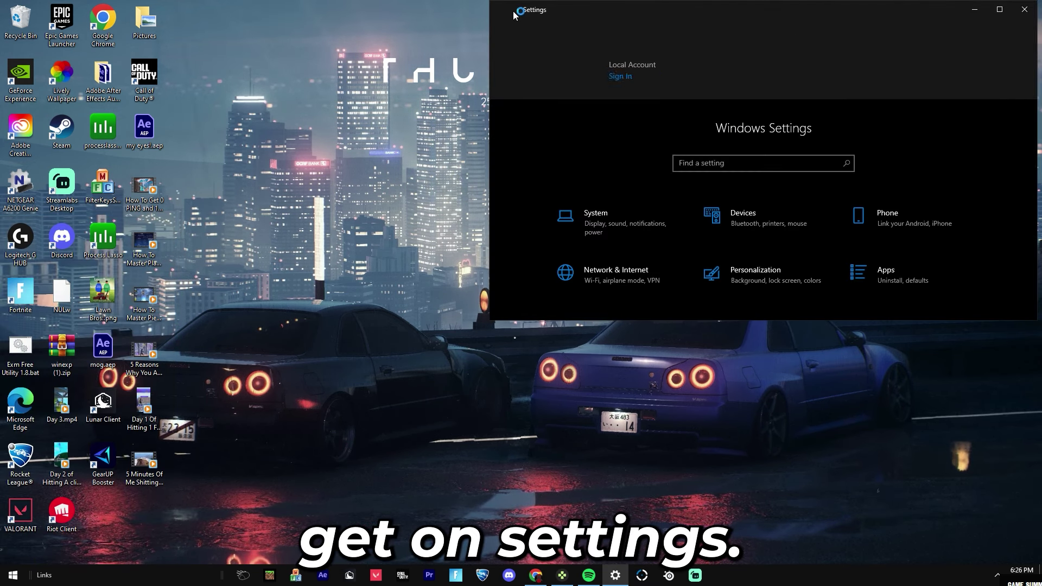
scroll(539, 146, "down", 3)
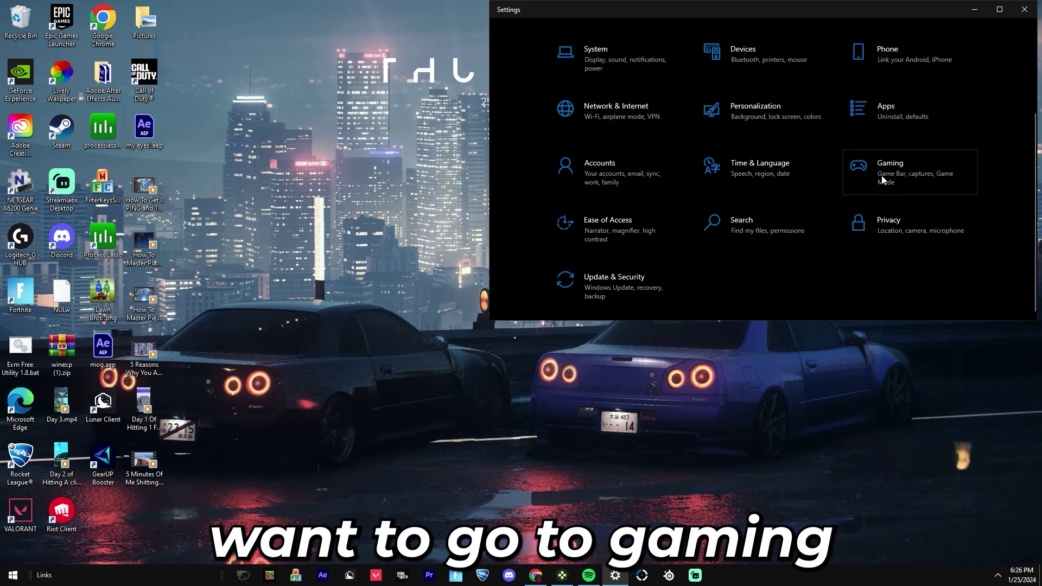
left_click(916, 177)
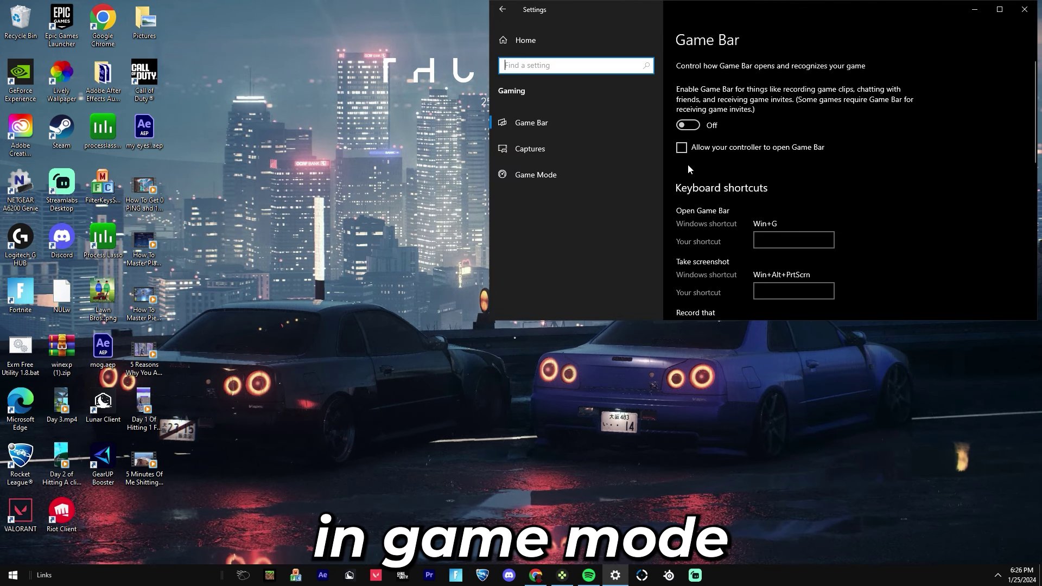
left_click(542, 120)
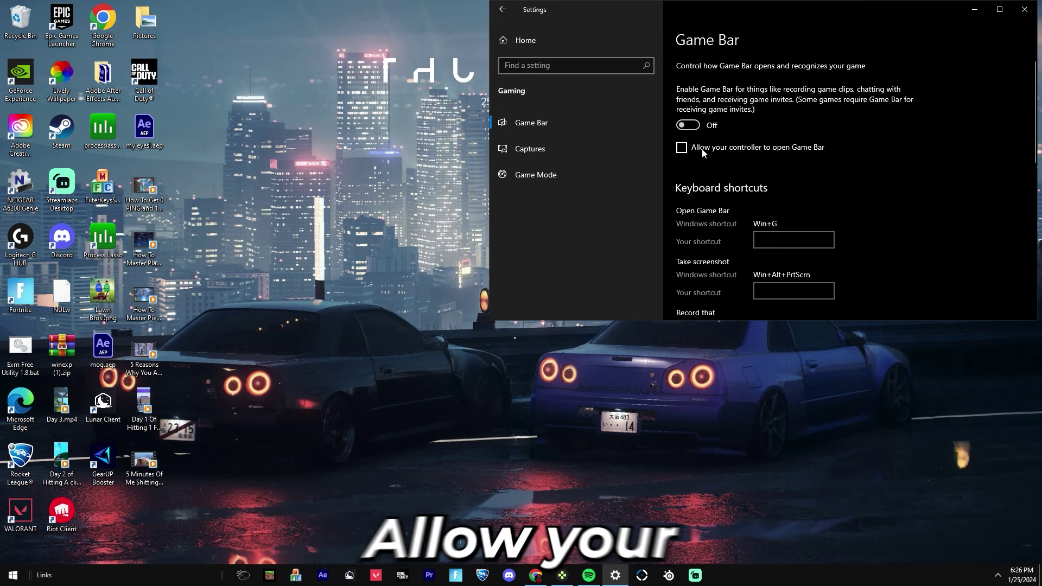
scroll(729, 154, "down", 10)
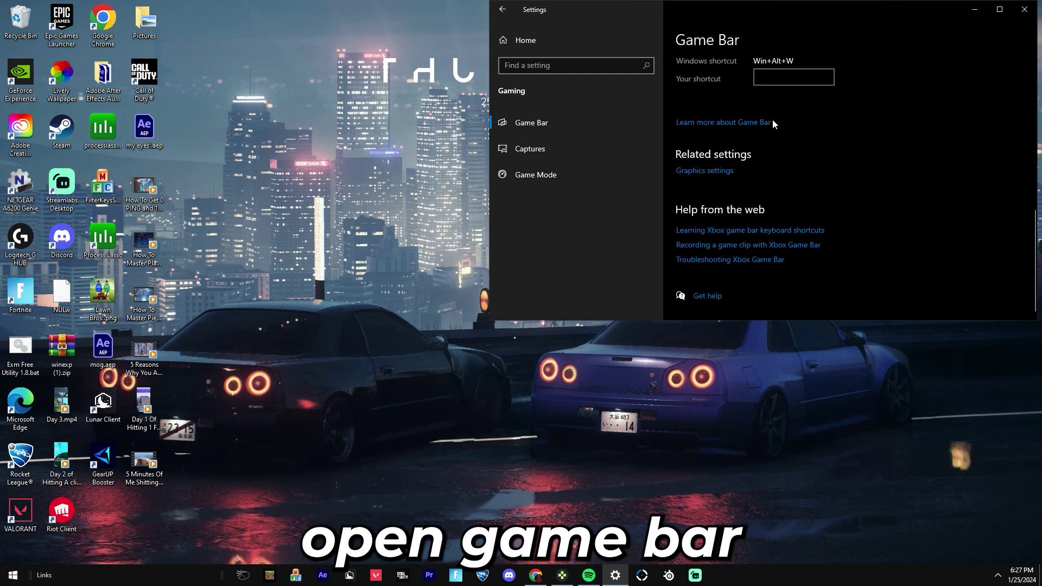
scroll(885, 228, "up", 5)
scroll(798, 184, "up", 5)
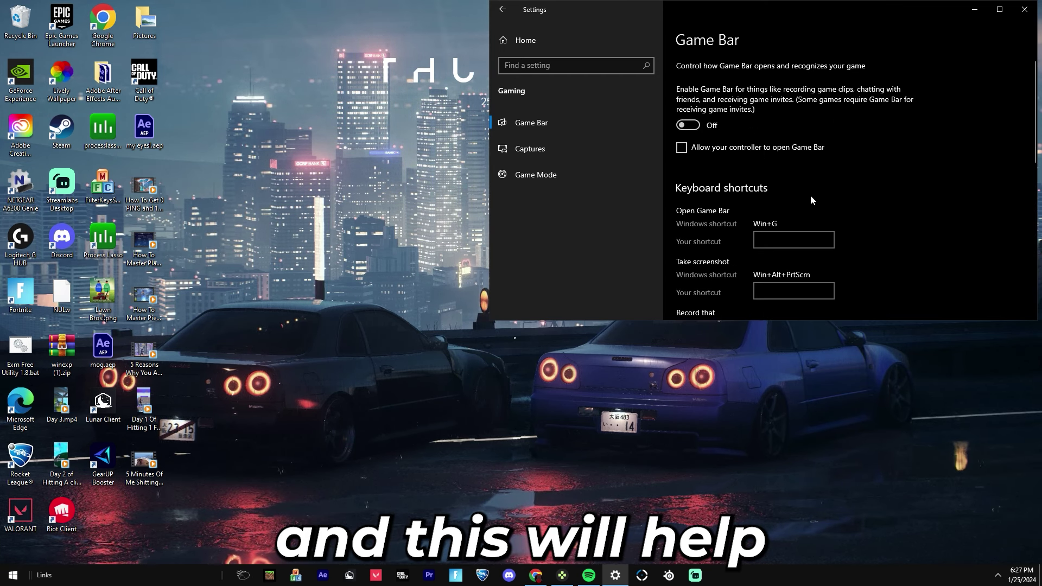
left_click(555, 153)
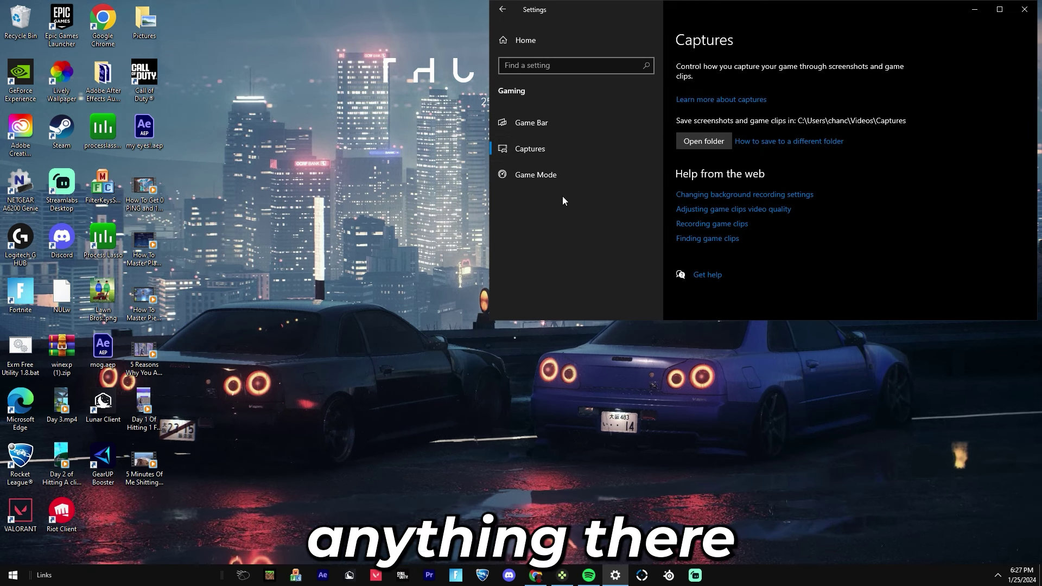
left_click(546, 184)
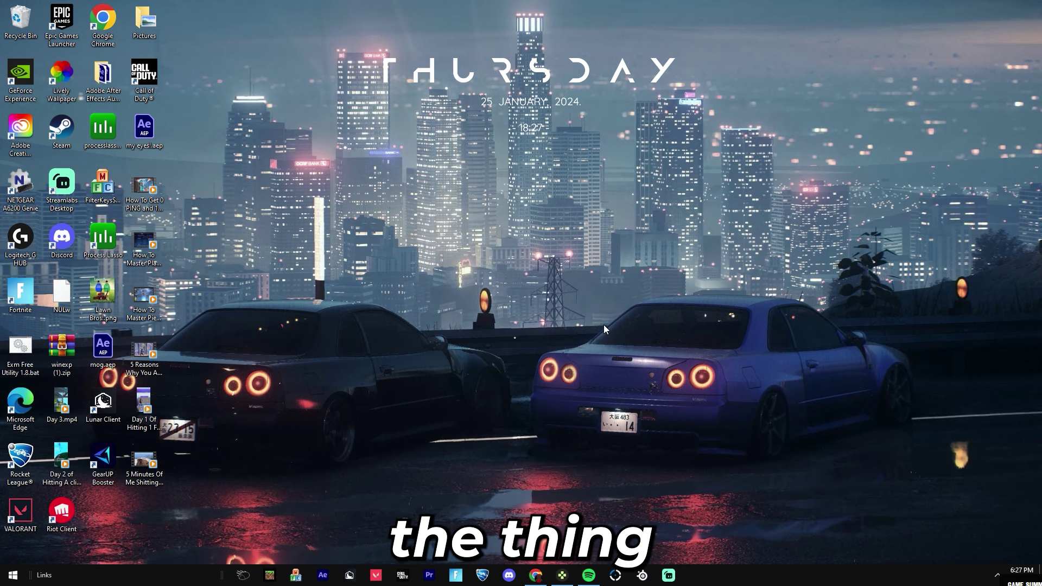
- Open an administrator Command Prompt by running CMD from the Run dialog
right_click(13, 574)
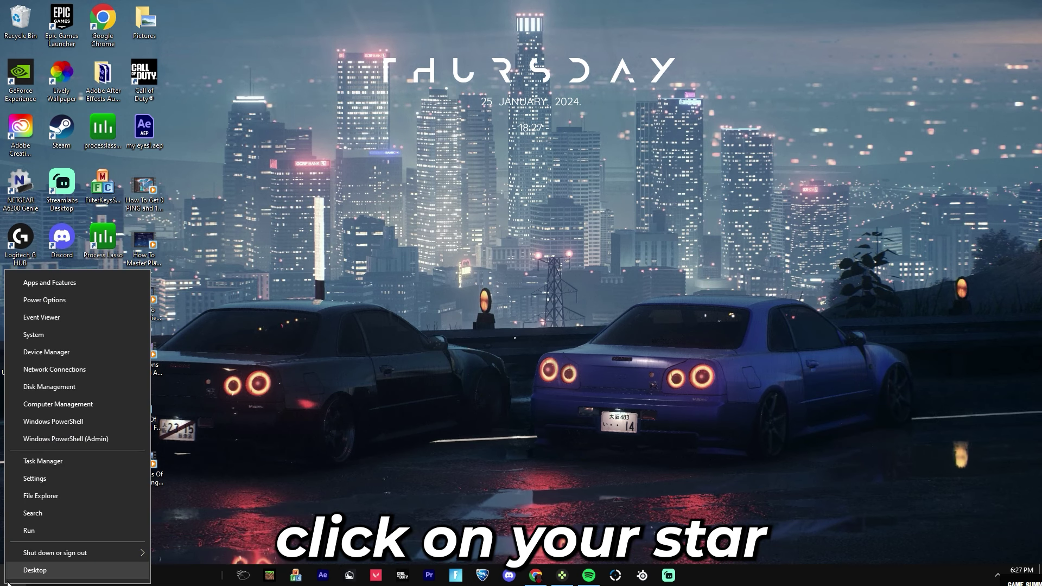
left_click(21, 539)
type("CMD")
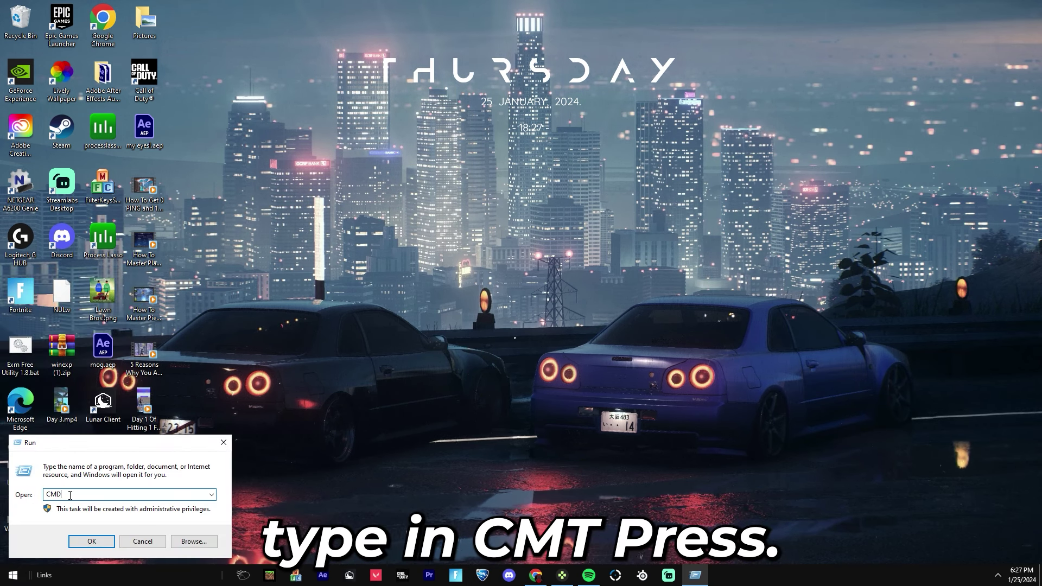
left_click(111, 541)
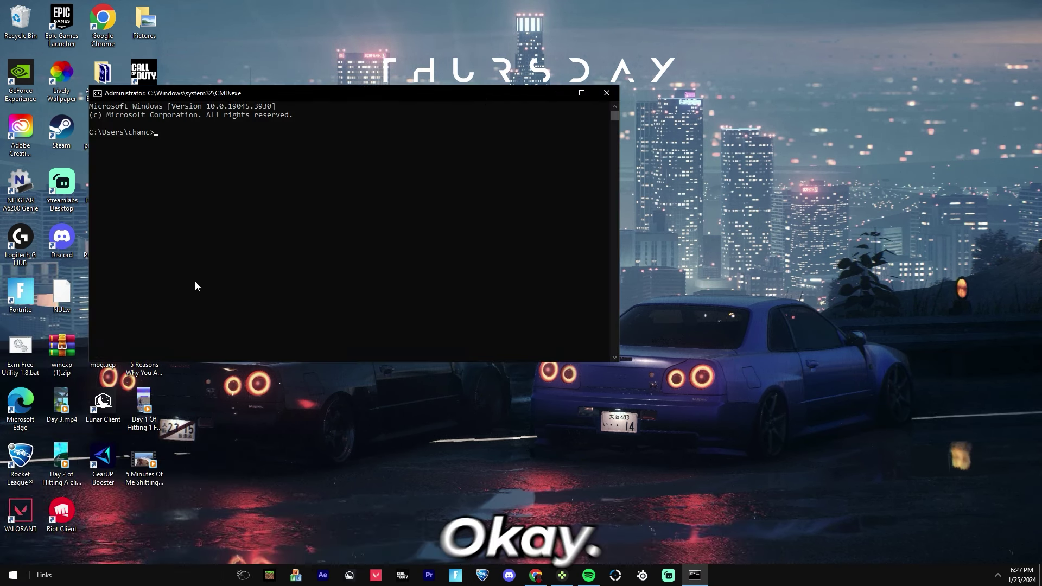
- Run sfc /scannow in the administrator console
left_click_drag(315, 90, 563, 96)
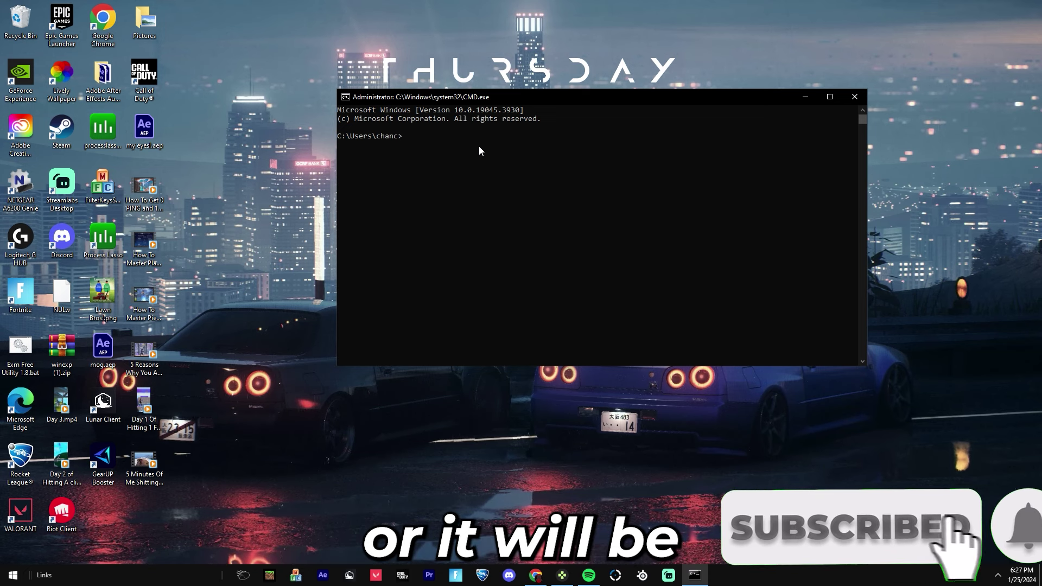
type("s")
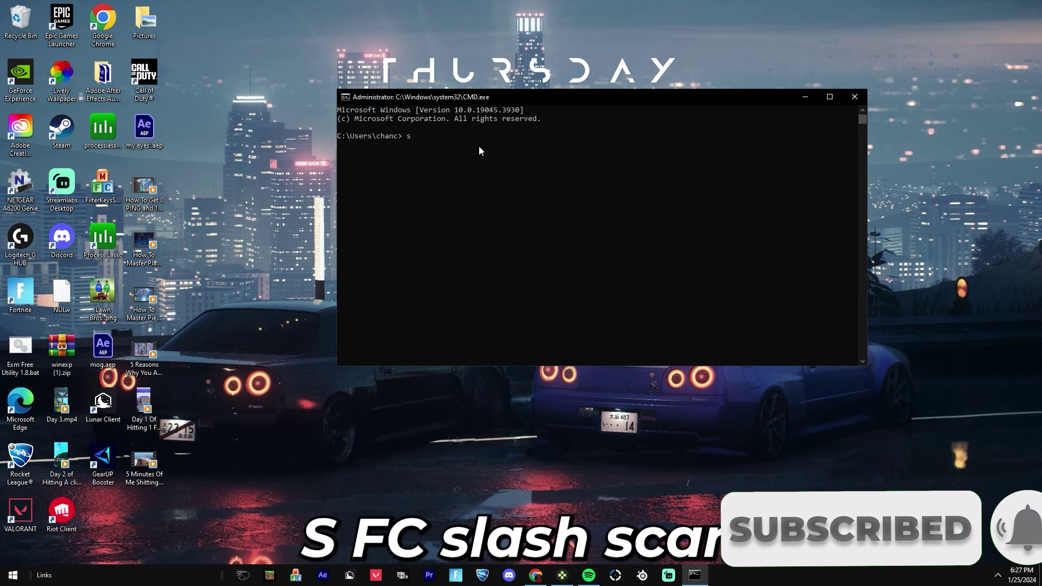
type("fc/scam")
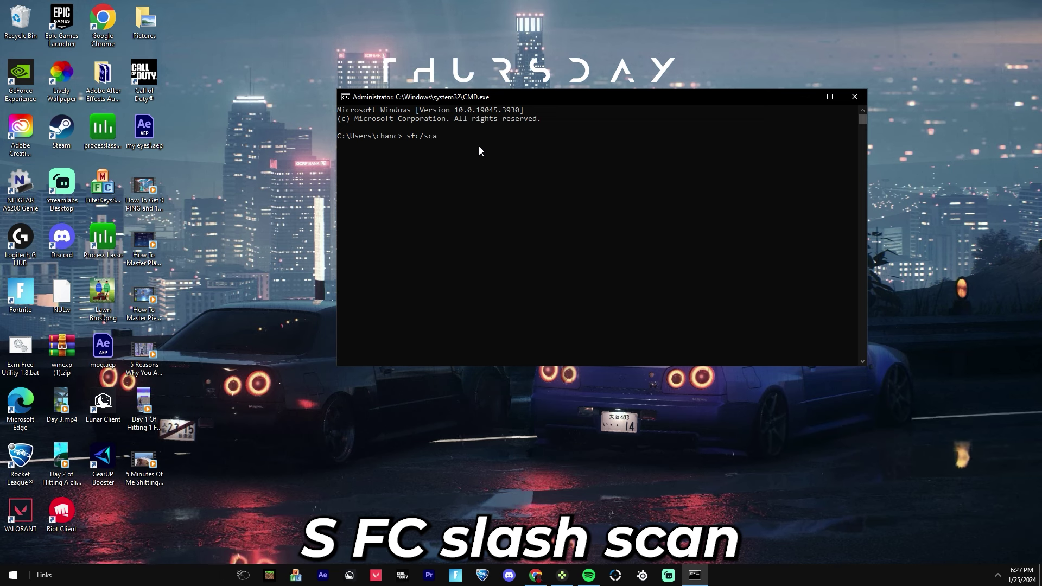
type("nnow")
key("Return")
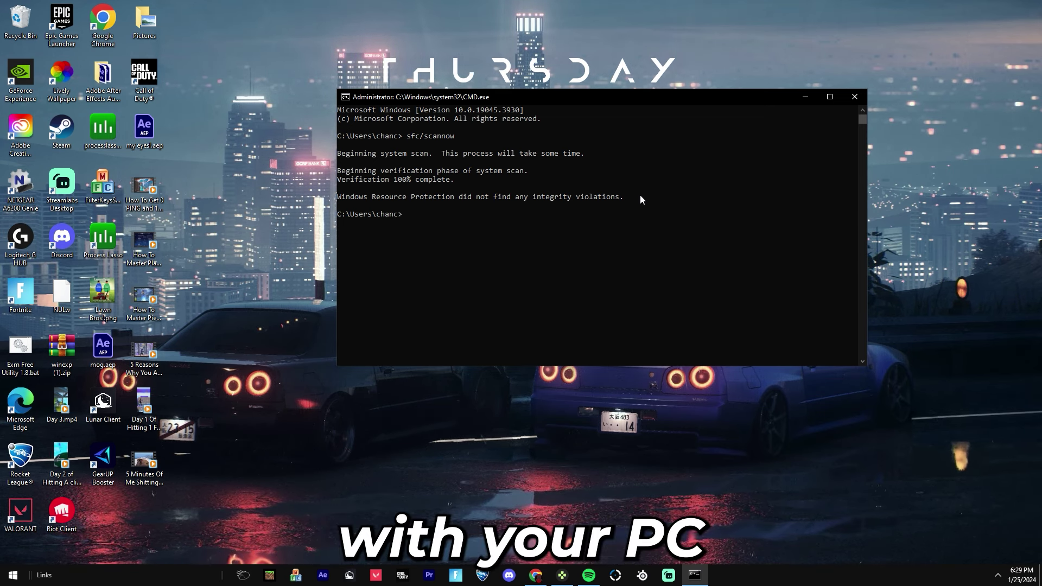
- Paste and run DISM /Online /Cleanup-Image /ScanHealth in Command Prompt
left_click(540, 574)
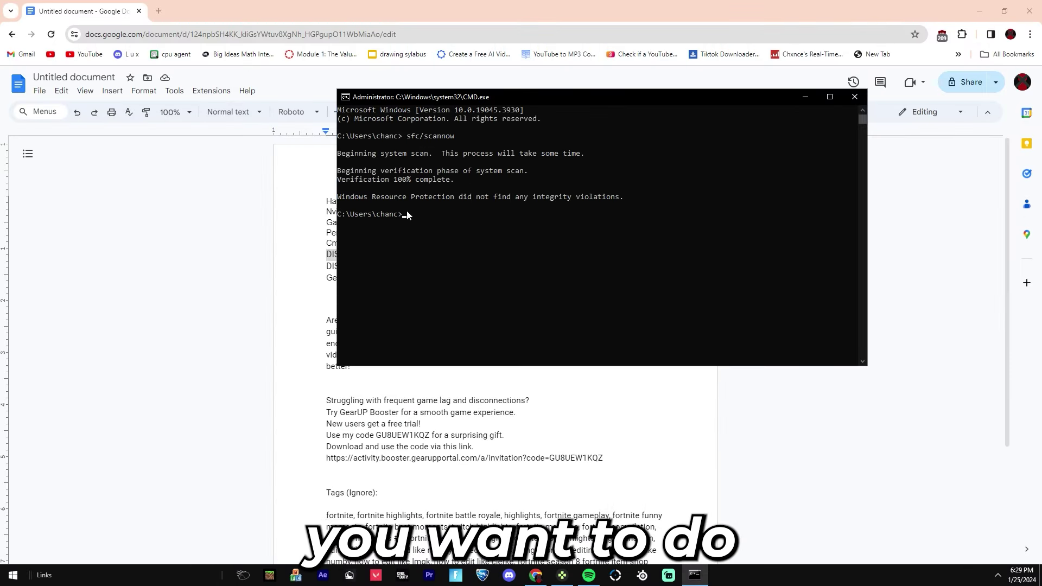
left_click(412, 217)
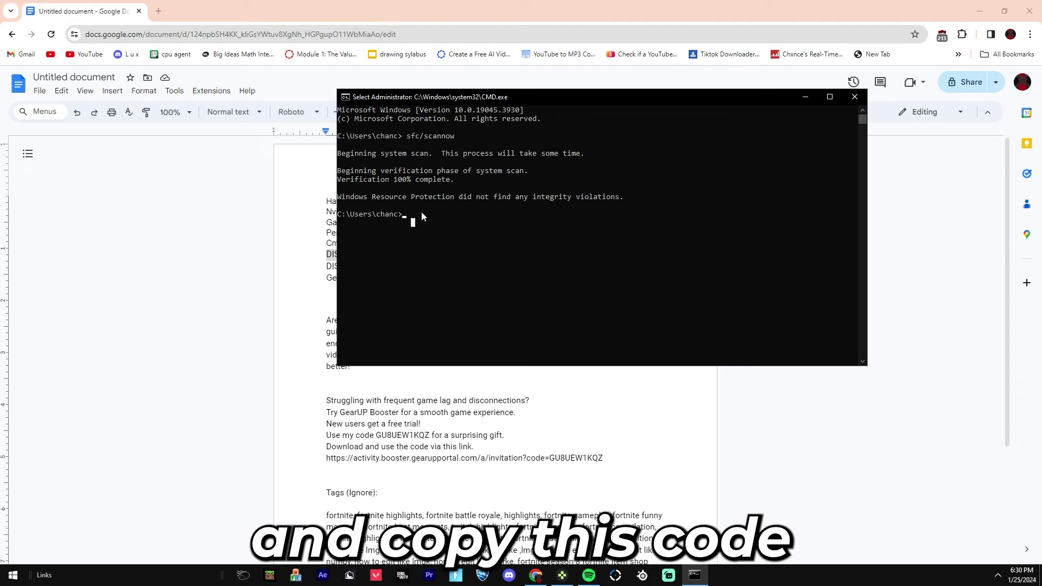
right_click(426, 215)
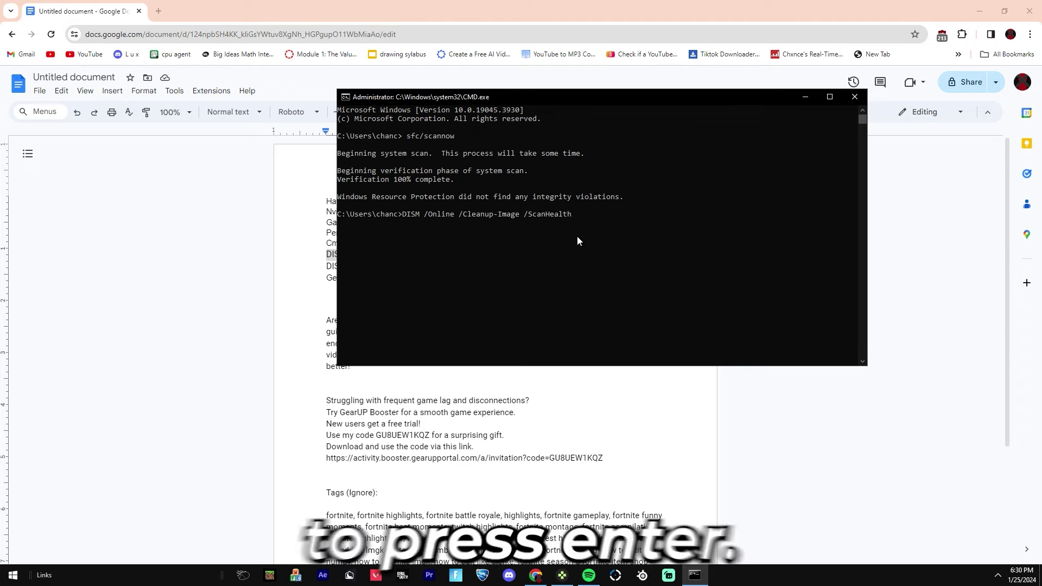
key("Return")
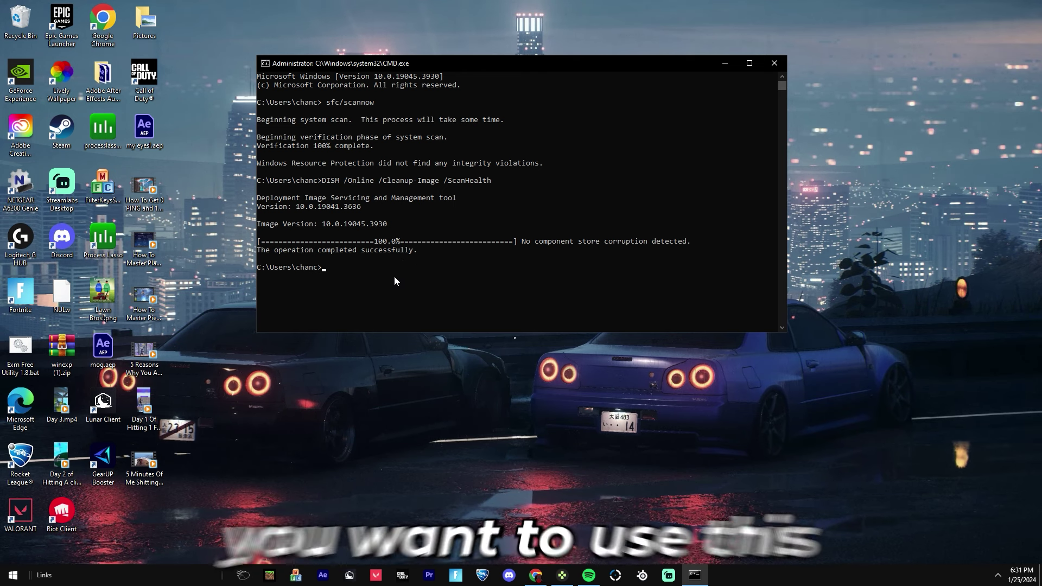
- Paste and run DISM /Online /Cleanup-Image /RestoreHealth in Command Prompt
right_click(336, 269)
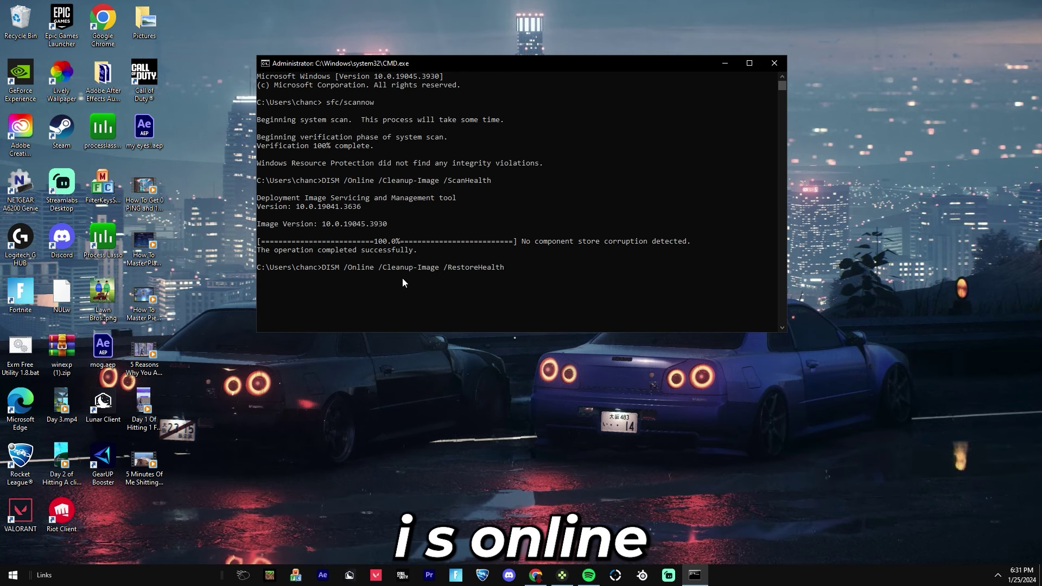
key("Return")
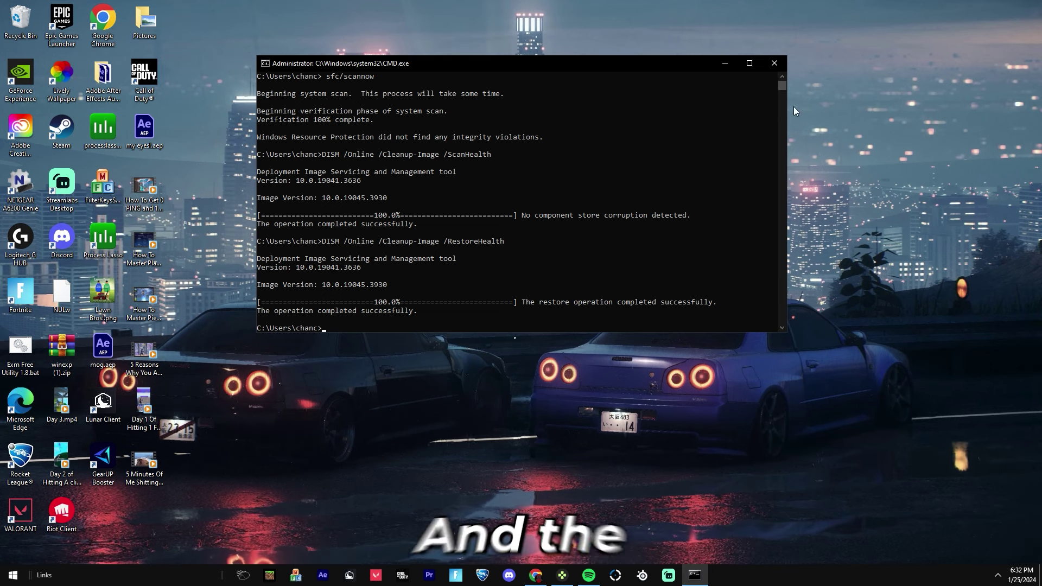
- Close Command Prompt, launch GearUP Booster from its desktop icon, and return to Home
left_click(774, 63)
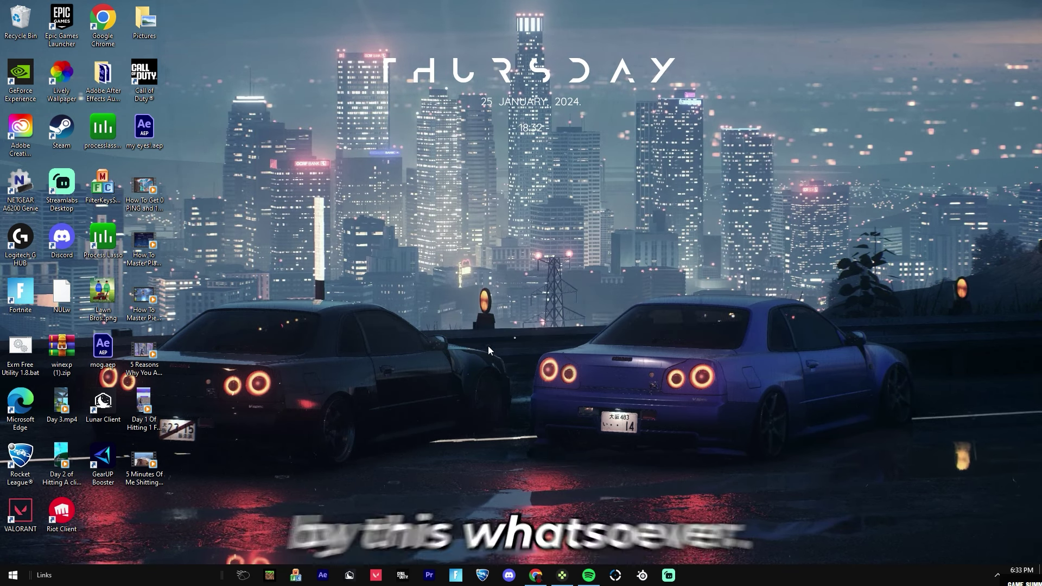
double_click(112, 466)
left_click(310, 123)
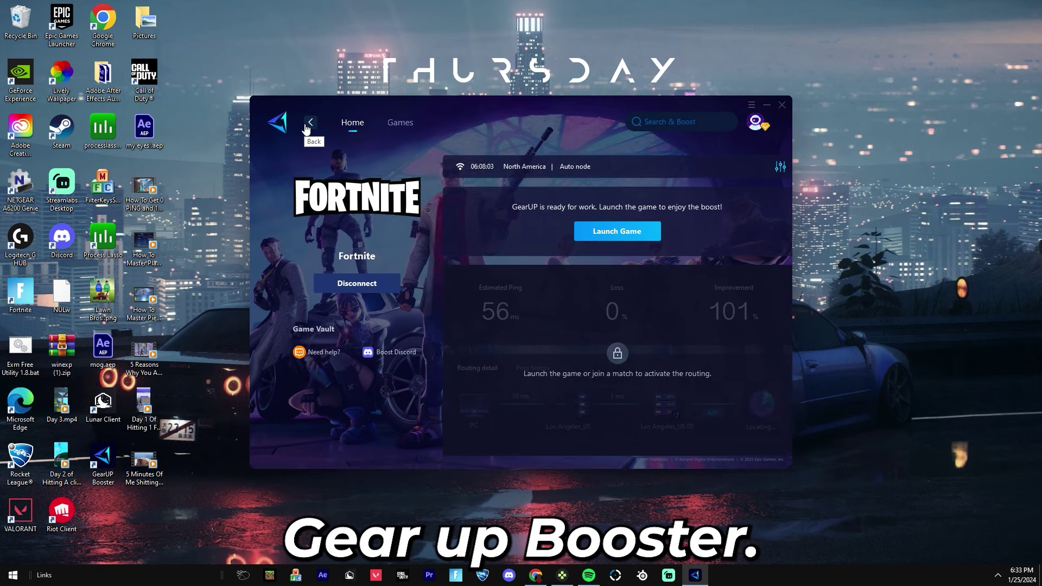